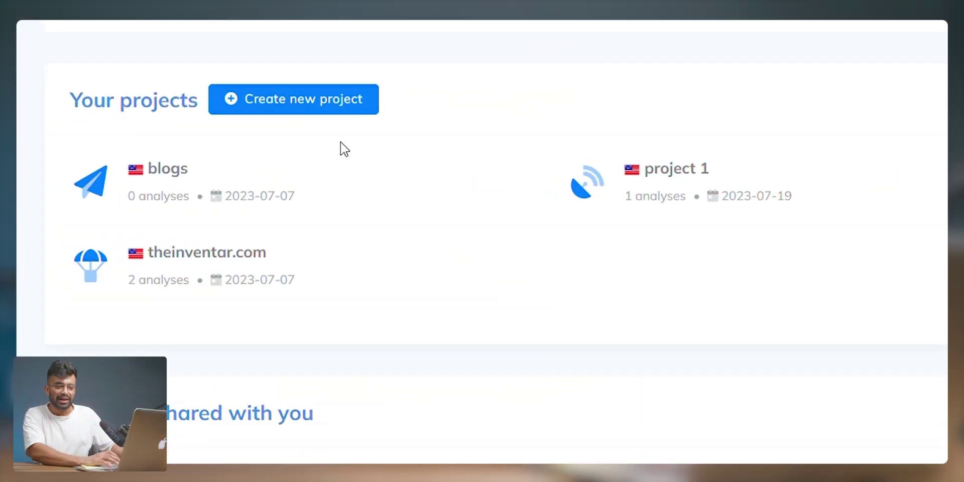
# Start a new project not tied to any domain, named 'thread'.
pyautogui.click(337, 106)
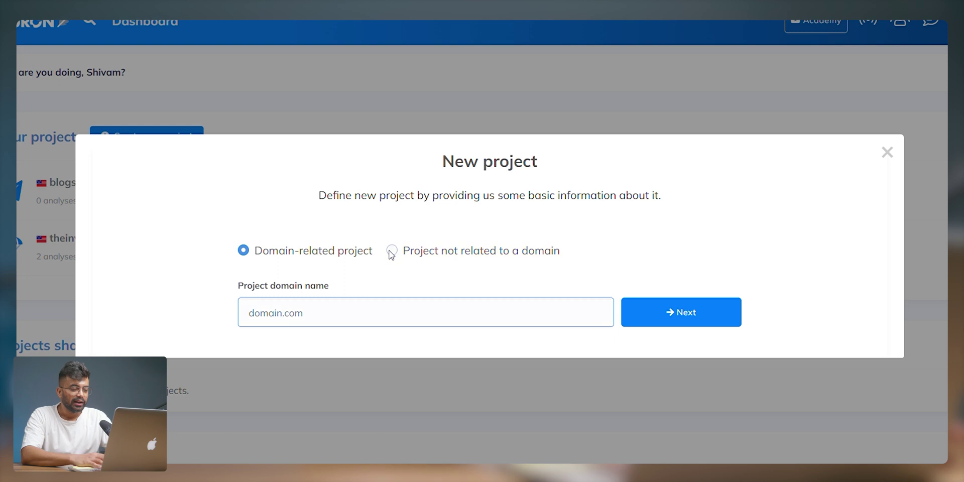
pyautogui.click(391, 251)
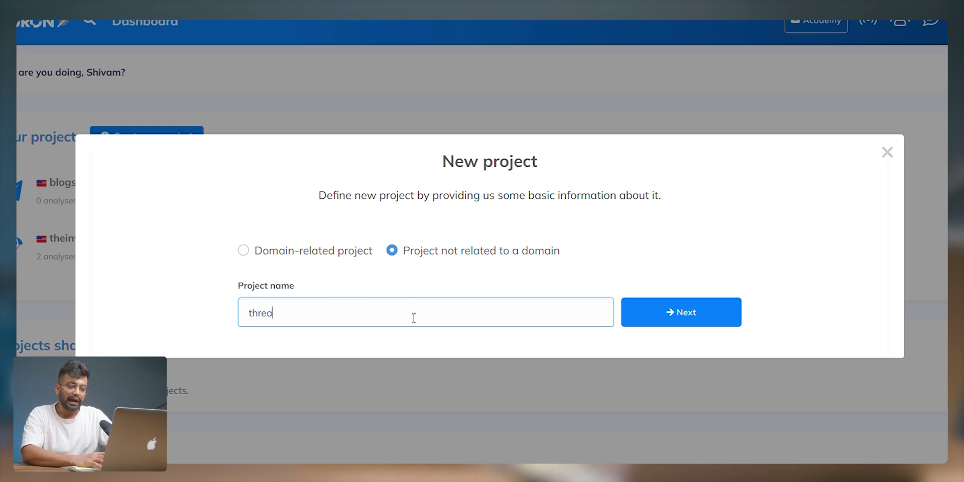
pyautogui.click(683, 327)
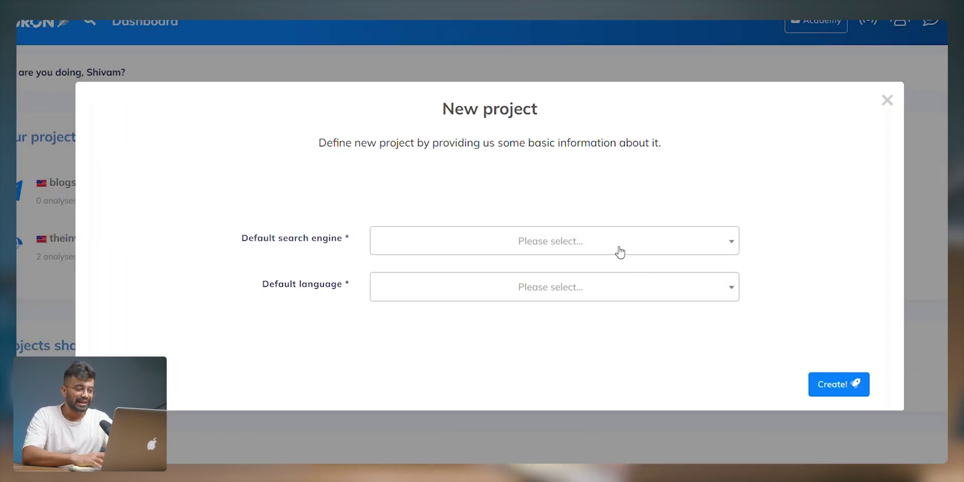
# Set the project to UNITED STATES google.com in English and create it.
pyautogui.click(620, 252)
pyautogui.write('united')
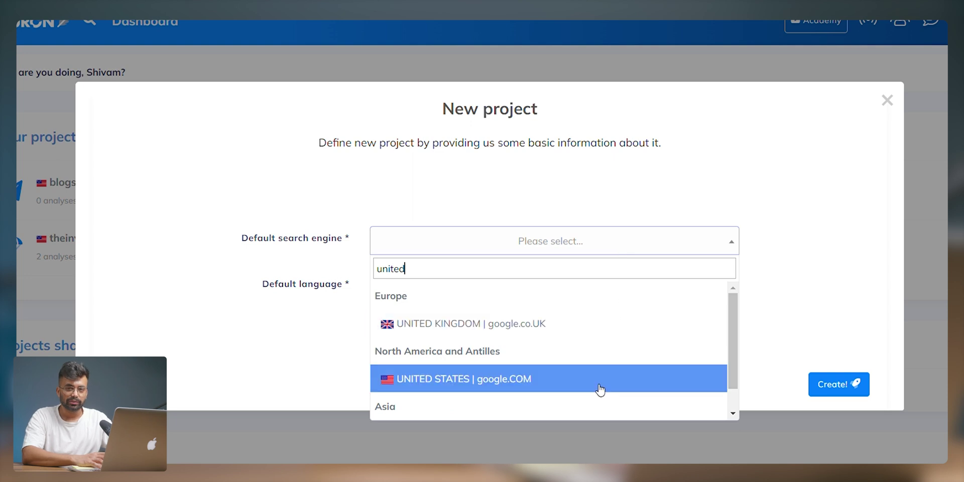
pyautogui.click(599, 389)
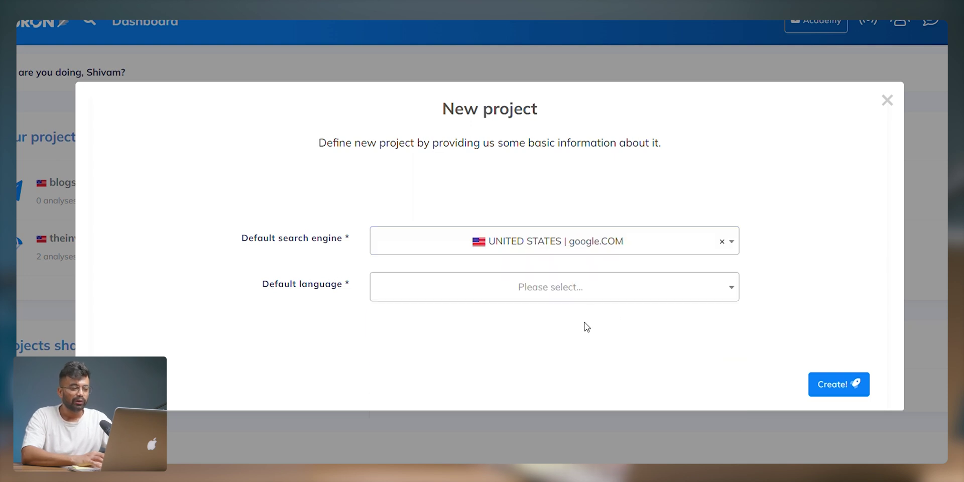
pyautogui.click(581, 294)
pyautogui.write('eng')
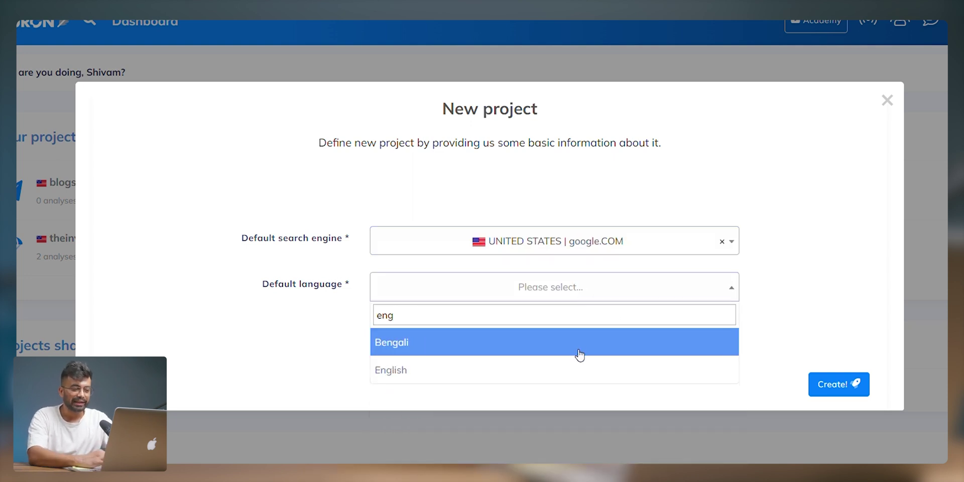
pyautogui.click(606, 370)
pyautogui.click(832, 386)
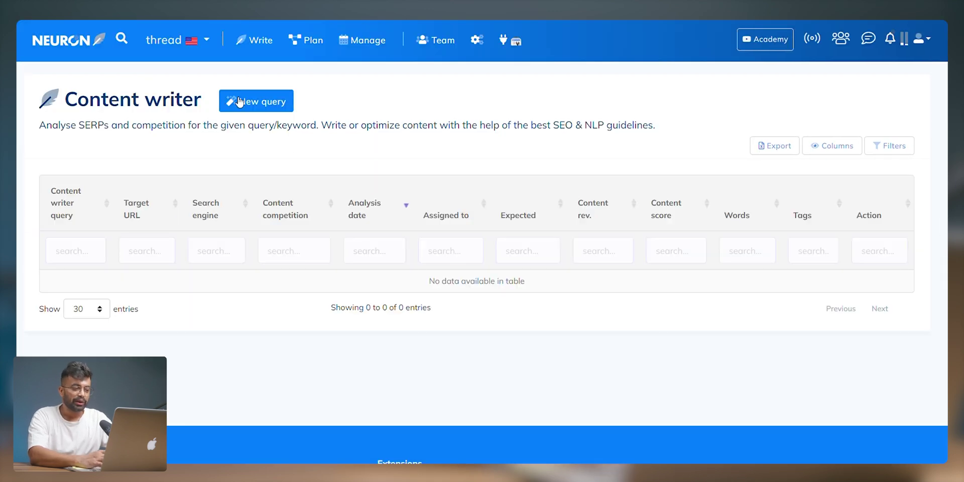
pyautogui.click(239, 102)
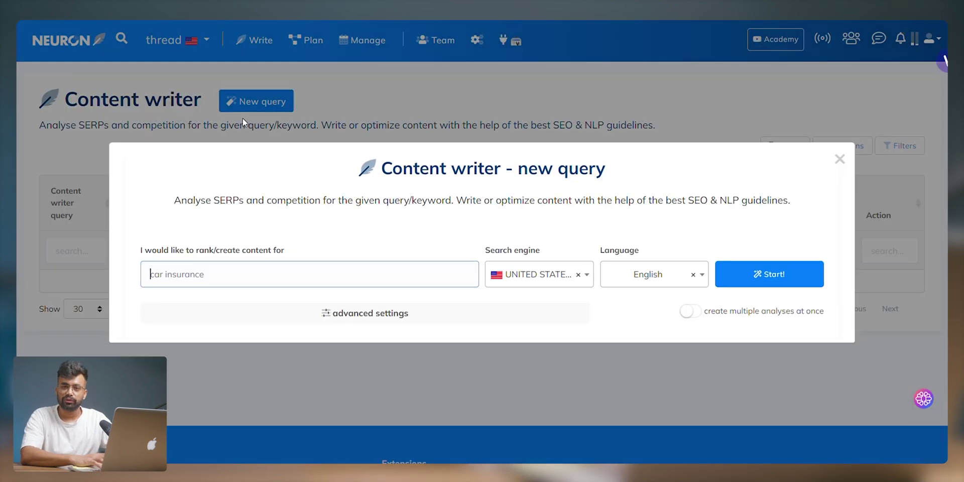
# Enter the query 'thread vs twitter' and paste custom competitor URLs in the advanced settings.
pyautogui.write('thread  vs twitter')
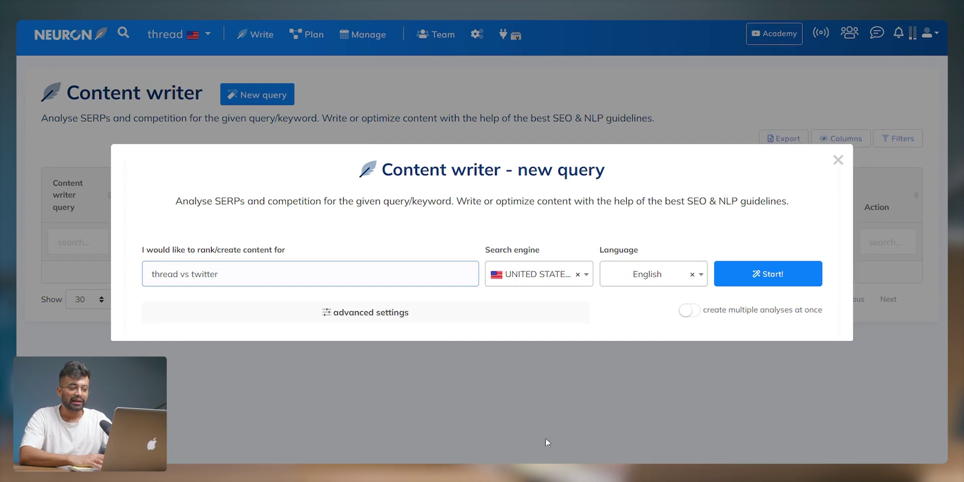
pyautogui.click(424, 317)
pyautogui.click(424, 317)
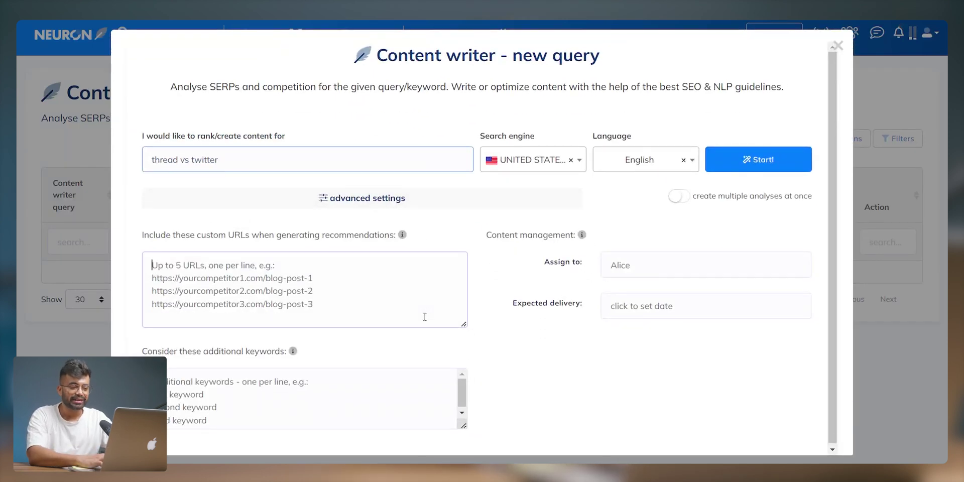
pyautogui.write('https://www.analyticsinsight.net/threads-vs-twitter-10-key-differences-you-should-know/')
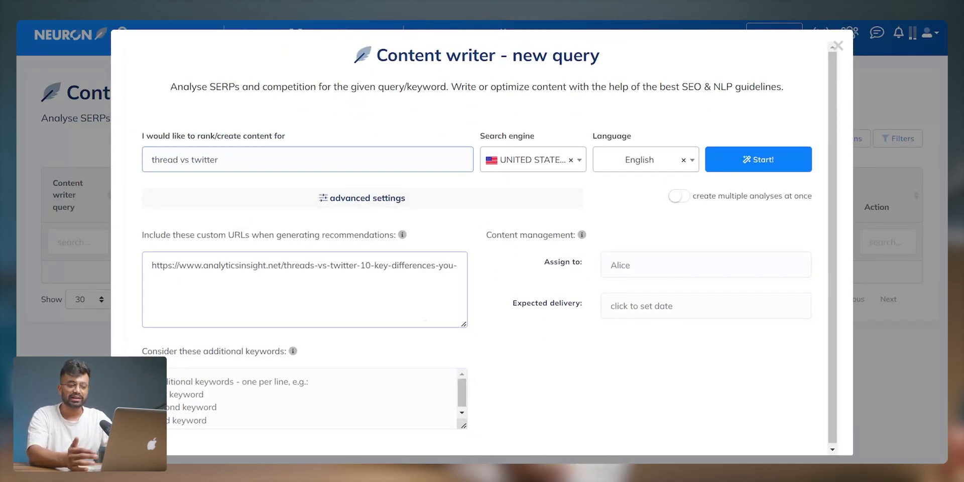
pyautogui.write('https://gwtoday.gwu.edu/how-metas-threads-compares-twitter https://neilpatel.com/blog/twitter-vs-instagram-threads/')
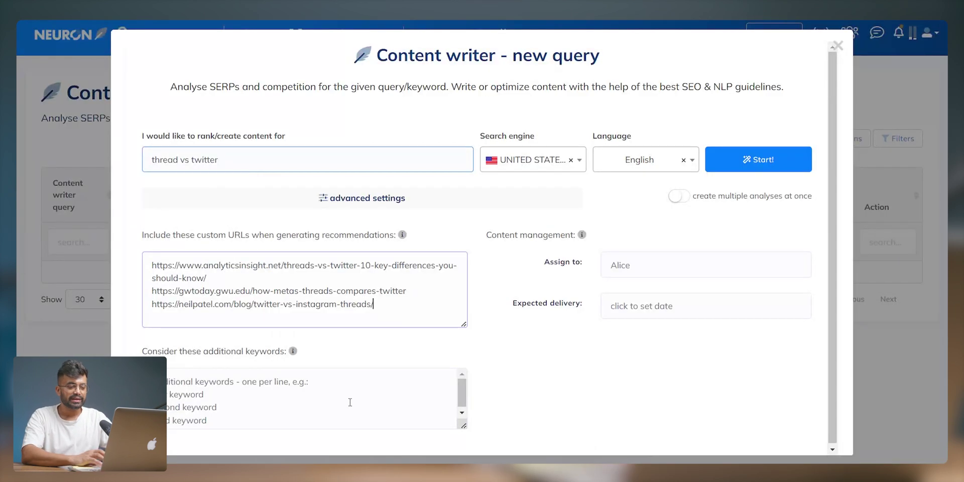
# Paste the additional keywords, set expected delivery to 2023-07-31, and start the analysis.
pyautogui.click(350, 402)
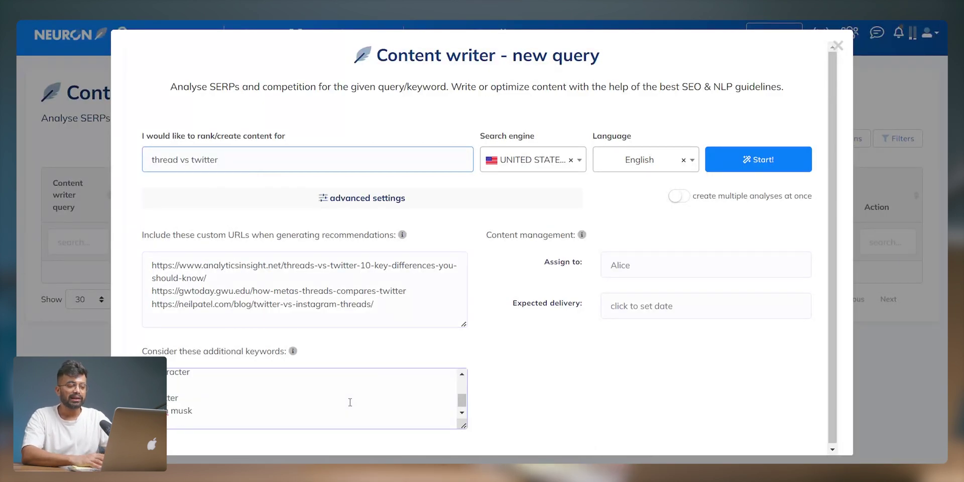
pyautogui.press('super+v')
pyautogui.scroll(1, 361, 396)
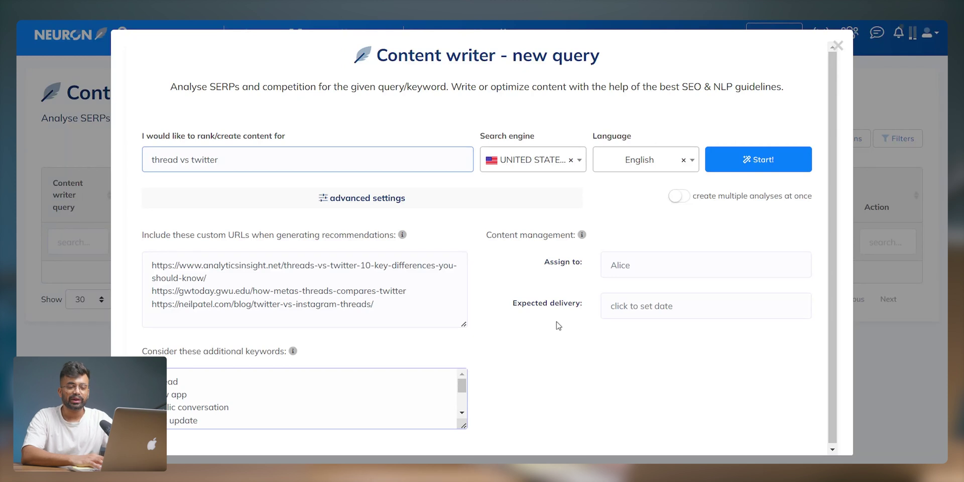
pyautogui.click(663, 307)
pyautogui.click(626, 280)
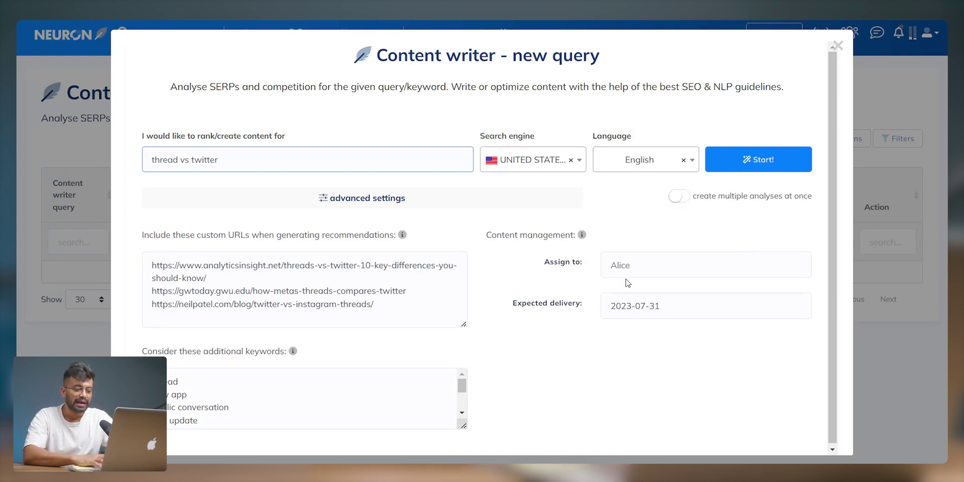
pyautogui.scroll(-1, 645, 269)
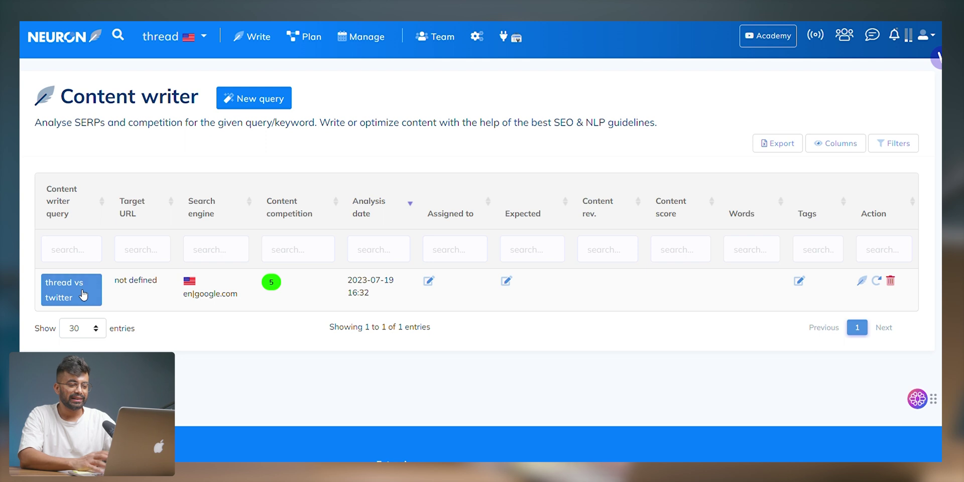
# Open the thread vs twitter analysis, review the competitors table and confirm the competitor selection.
pyautogui.click(83, 294)
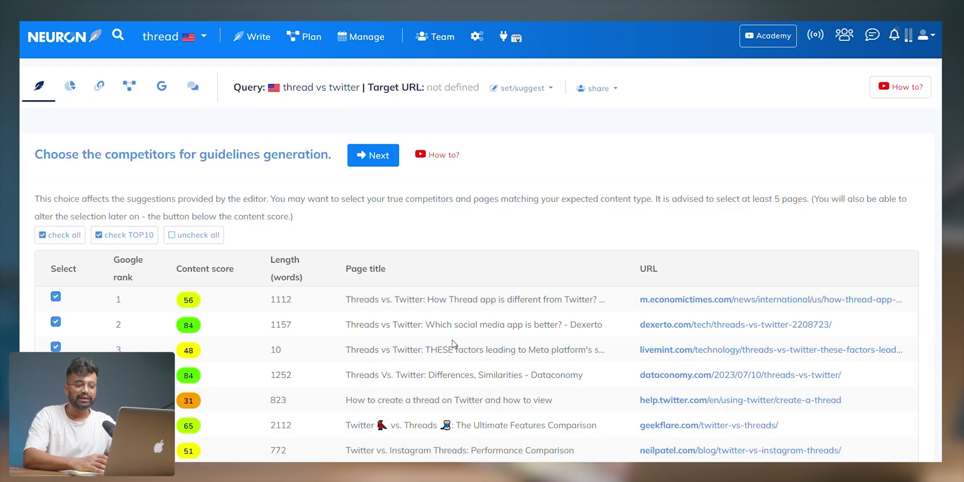
pyautogui.scroll(-3, 453, 343)
pyautogui.scroll(-7, 452, 344)
pyautogui.scroll(-1, 453, 343)
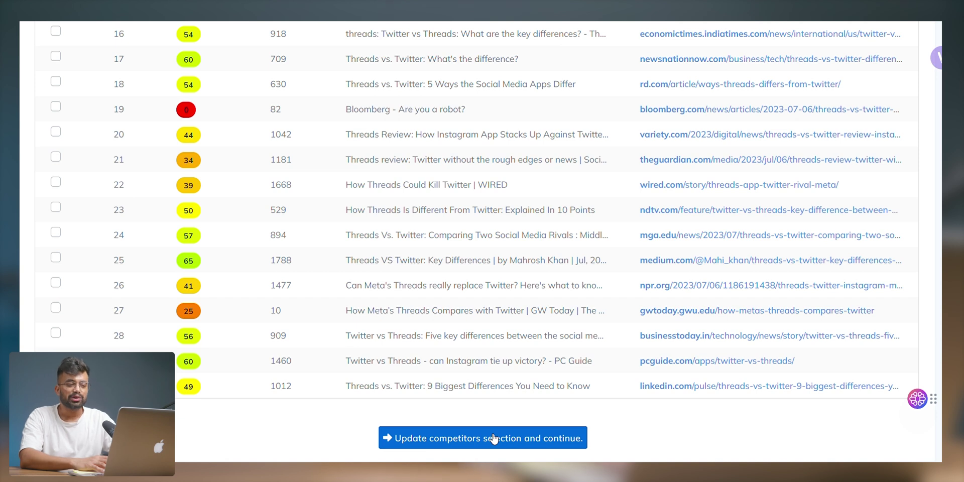
pyautogui.click(491, 437)
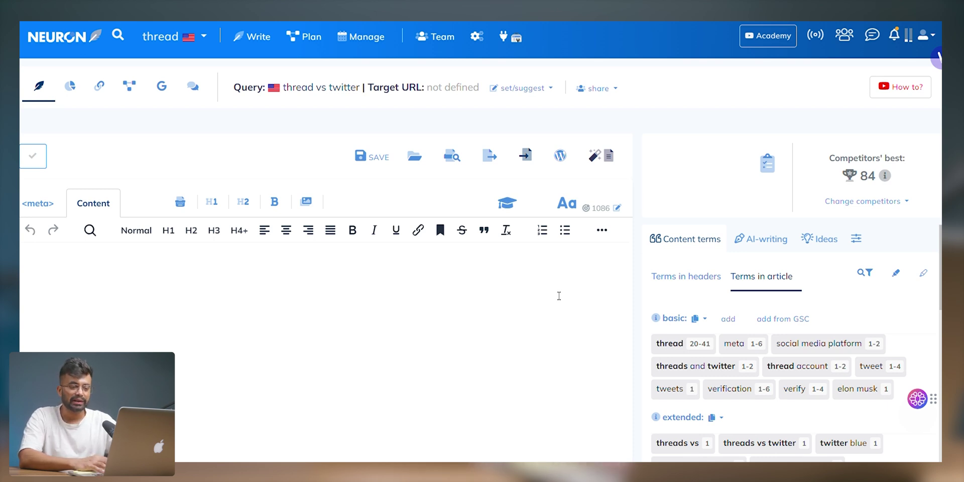
# Use the advanced One-click Long-form article template titled 'threads vs twitter' to have AI write it.
pyautogui.click(761, 238)
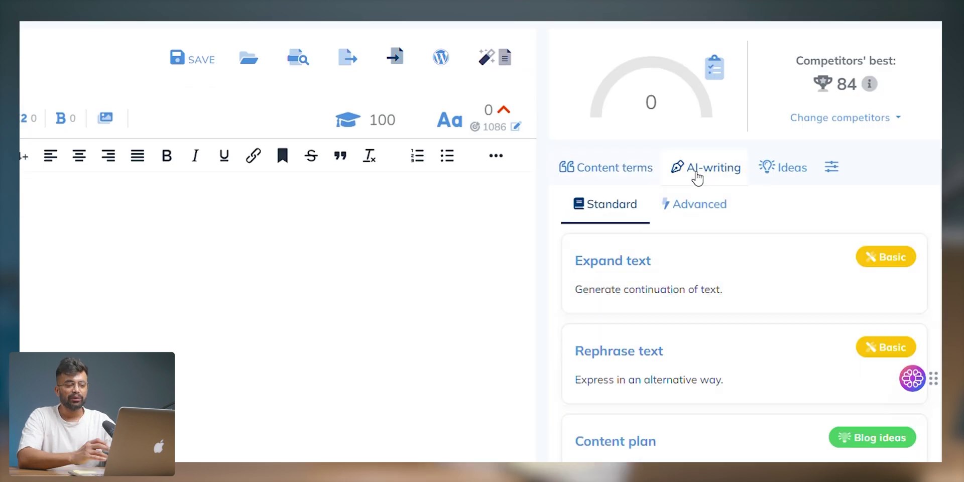
pyautogui.click(699, 206)
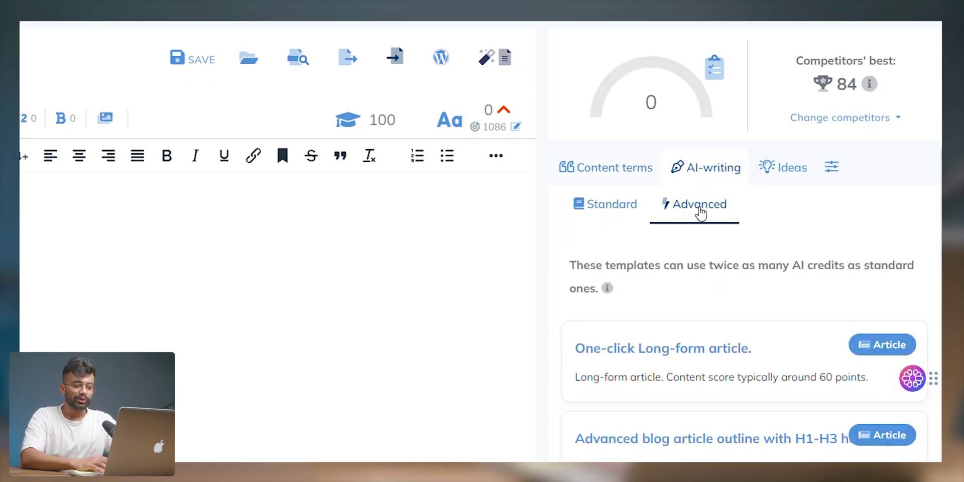
pyautogui.click(692, 350)
pyautogui.write('th')
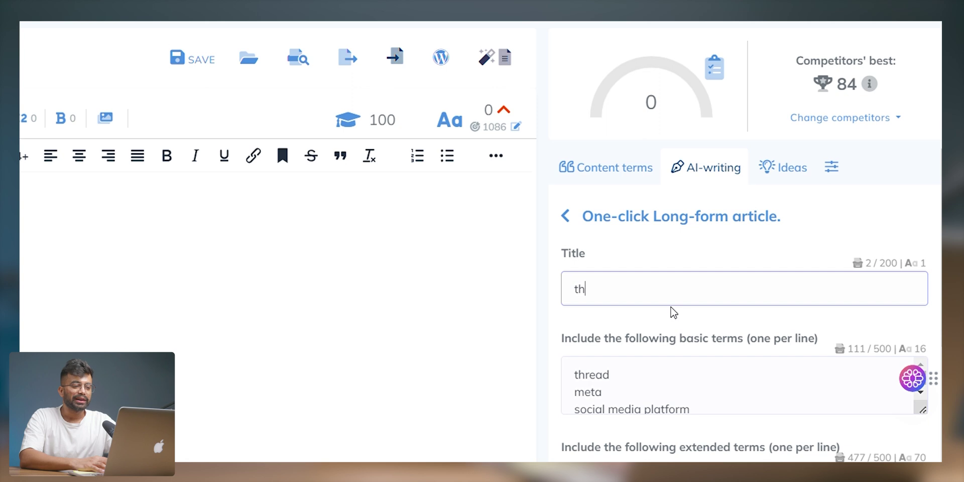
pyautogui.write('reads vs twitter')
pyautogui.scroll(-6, 673, 312)
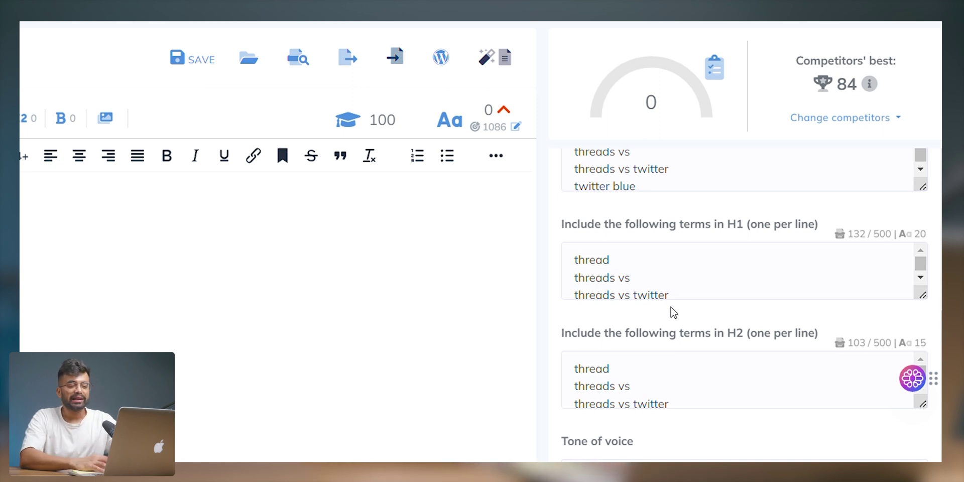
pyautogui.scroll(-4, 673, 312)
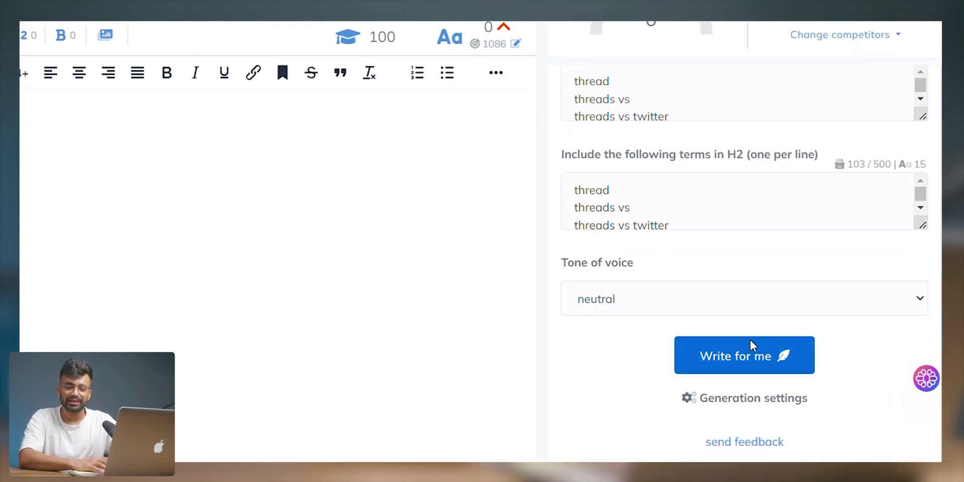
pyautogui.click(750, 344)
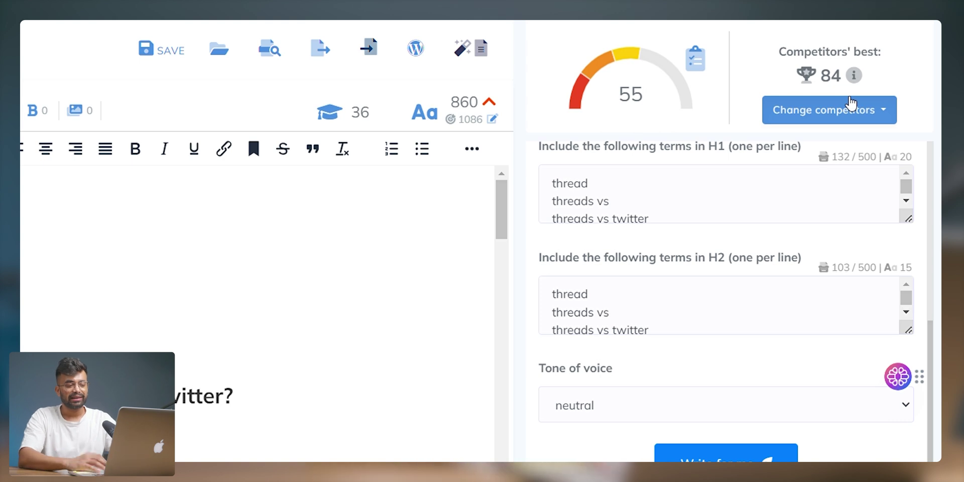
# Review the lower content terms and their usage counts, such as character limit 3 / 1.
pyautogui.click(856, 108)
pyautogui.click(856, 108)
pyautogui.moveTo(486, 113)
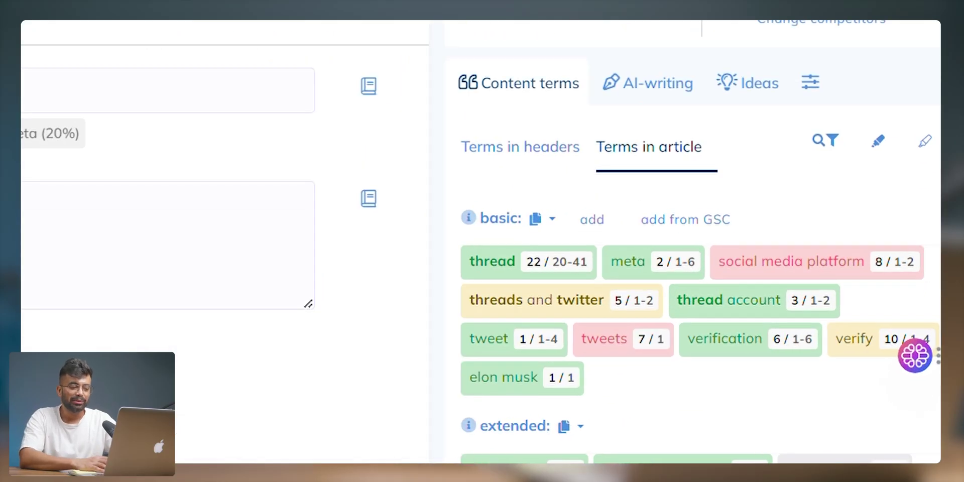
pyautogui.scroll(-5, 698, 264)
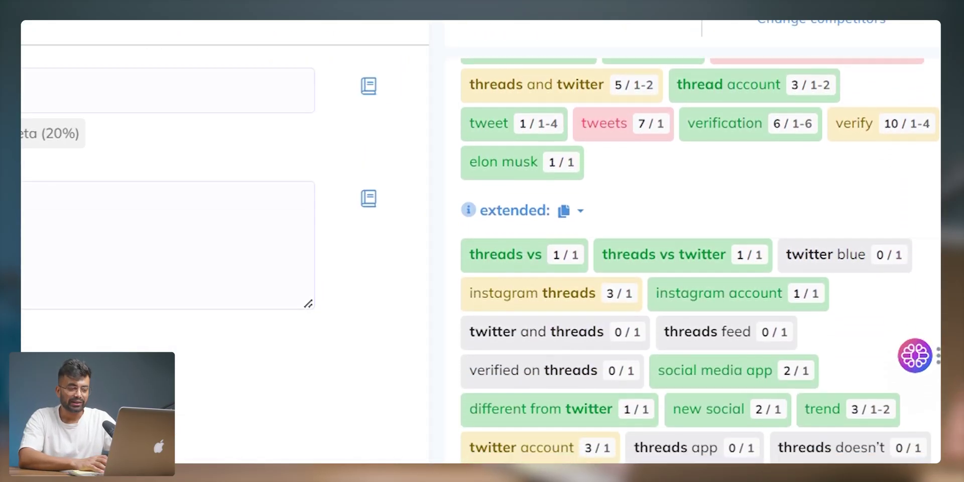
pyautogui.scroll(-5, 699, 264)
pyautogui.scroll(-5, 699, 264)
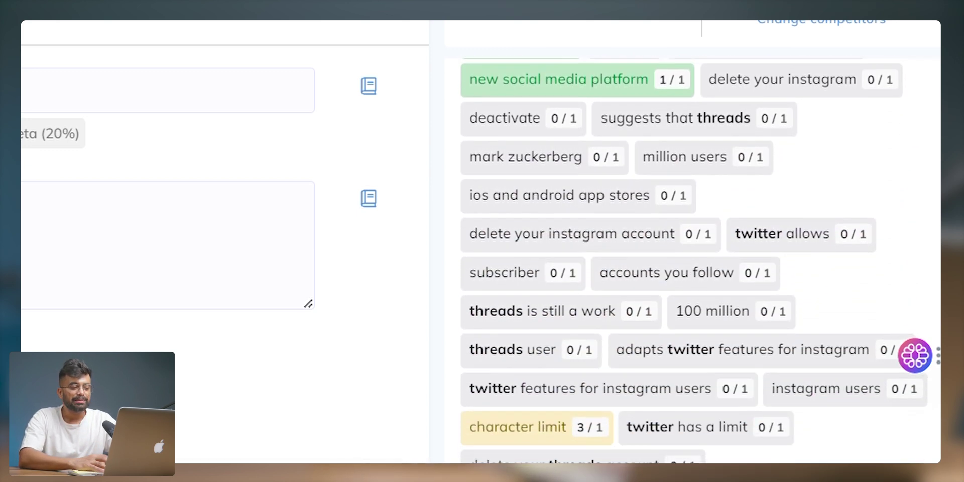
pyautogui.scroll(-3, 699, 264)
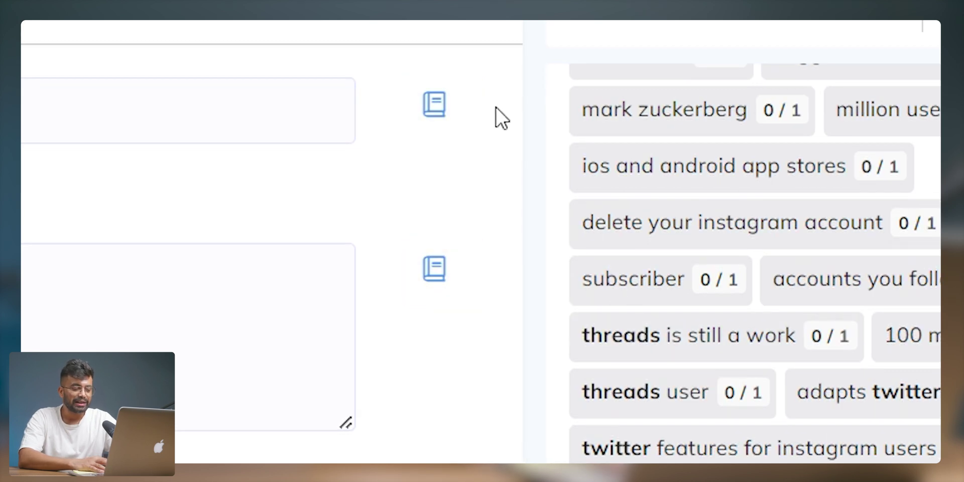
pyautogui.click(457, 120)
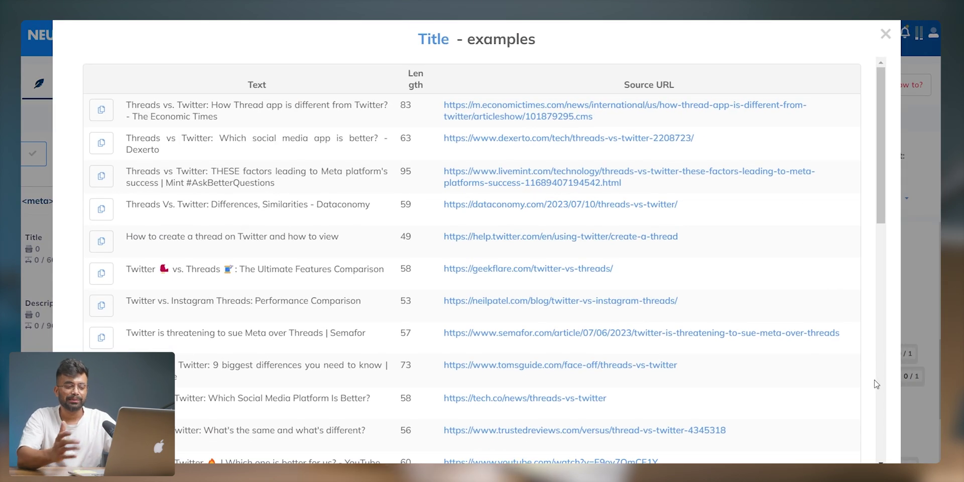
pyautogui.press('Escape')
pyautogui.click(598, 305)
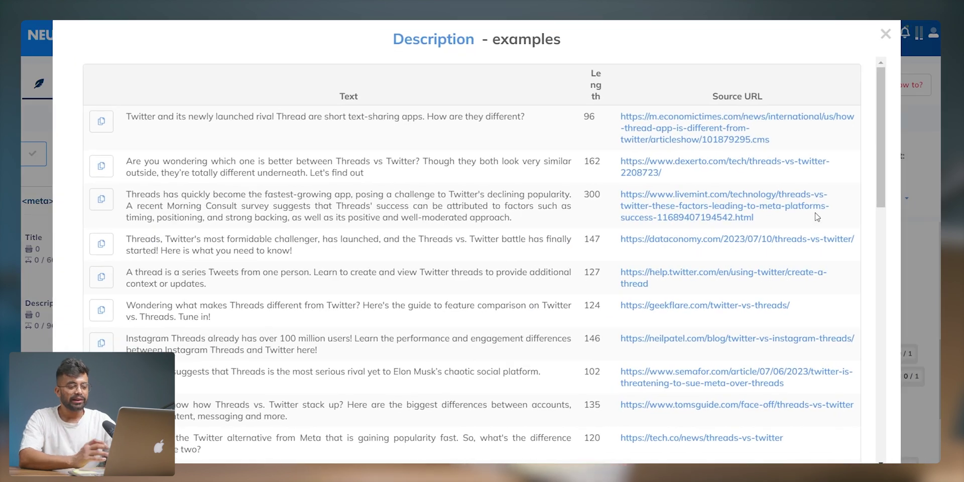
pyautogui.scroll(-2, 865, 377)
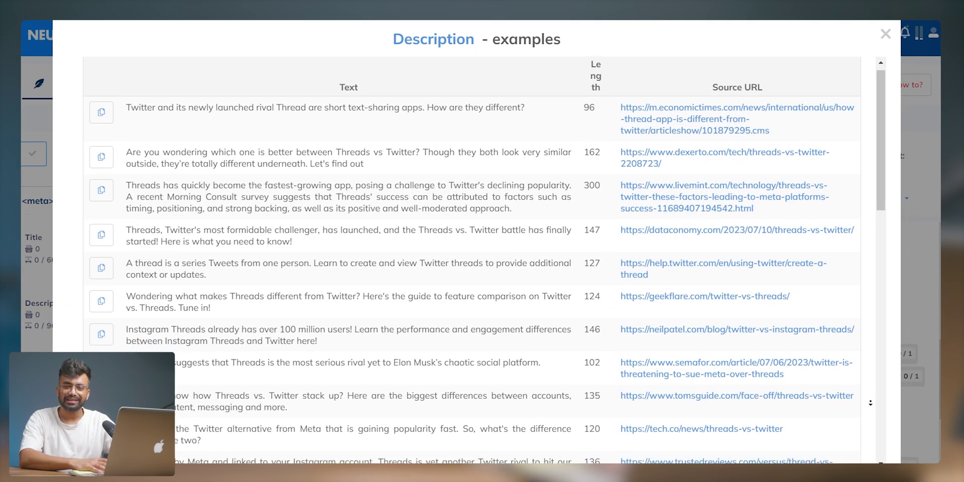
pyautogui.press('Escape')
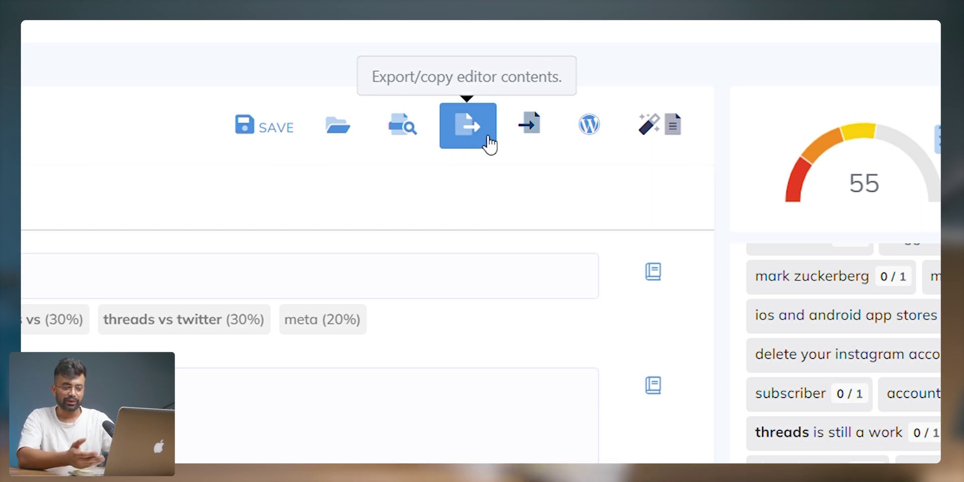
# Try the WordPress export, then show the header terms, e.g. thread 100% and threads vs twitter 30%.
pyautogui.click(582, 143)
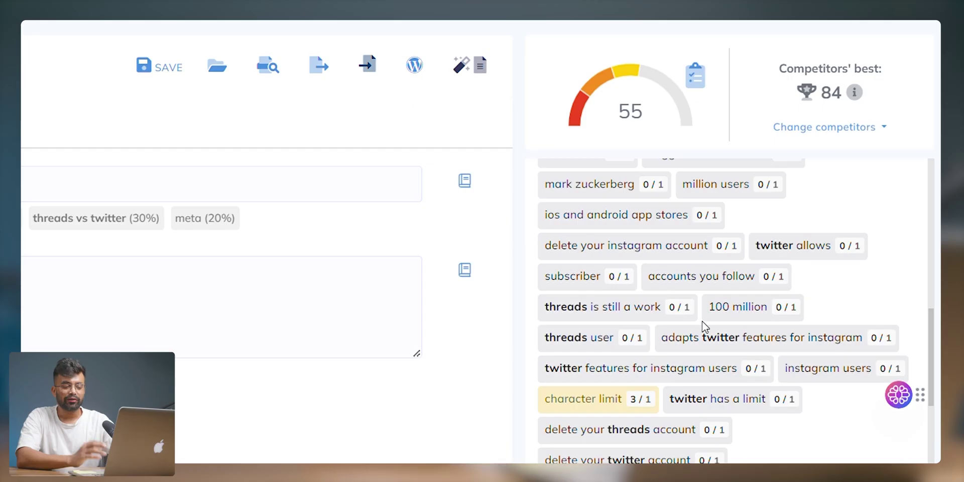
pyautogui.scroll(10, 702, 320)
pyautogui.click(599, 241)
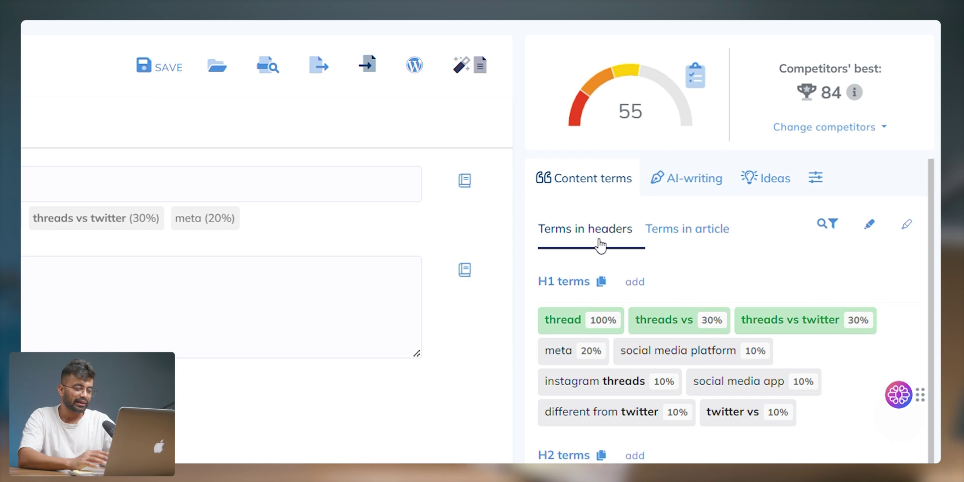
# View the AI-writing tools in the side panel.
pyautogui.click(675, 179)
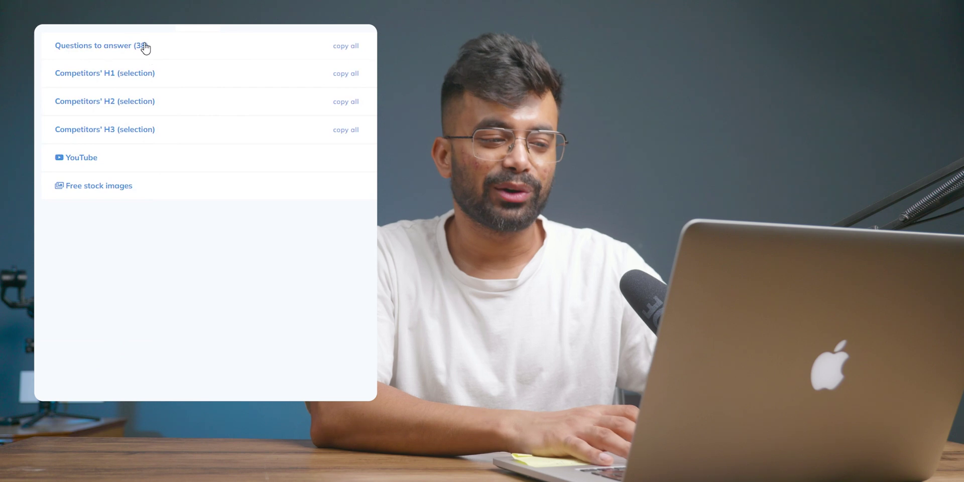
# Expand the Questions to answer list in the Ideas panel.
pyautogui.click(679, 220)
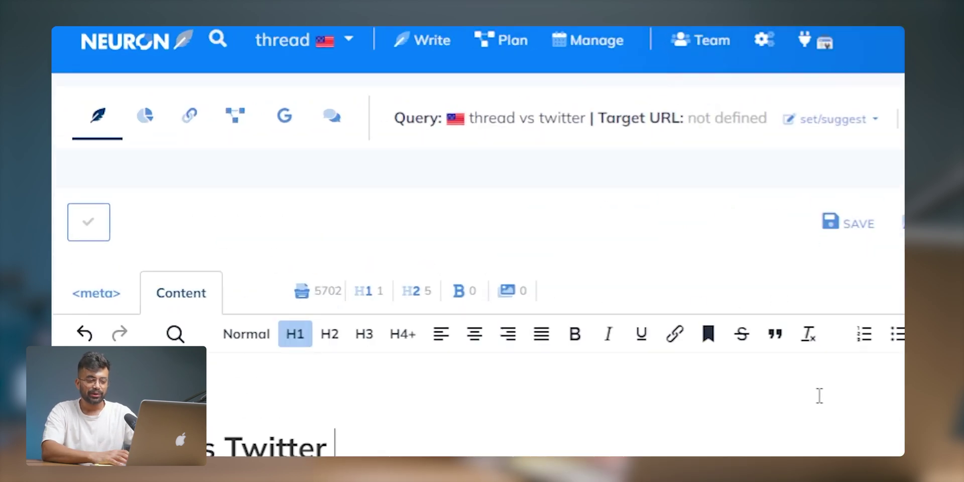
# Open the TOP Analysis for the query and view the competitors' H1–H3 page structure.
pyautogui.click(150, 124)
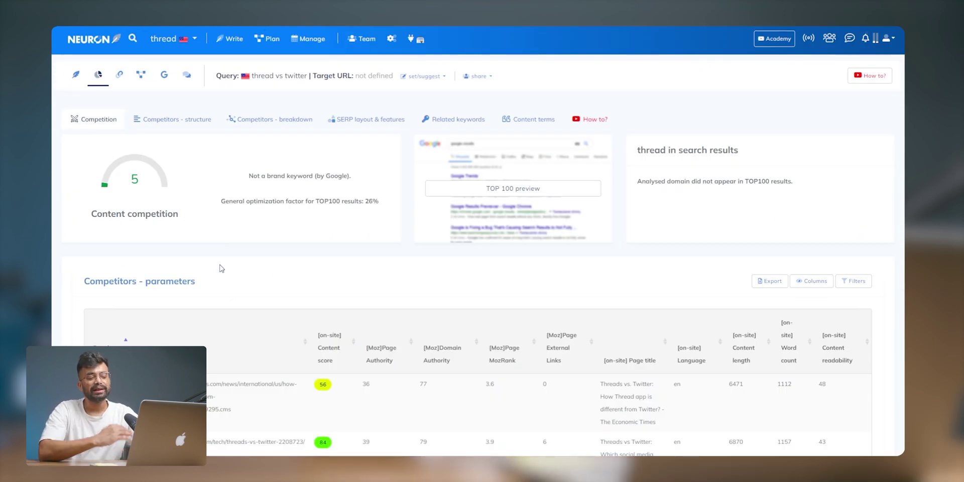
pyautogui.middleClick(108, 264)
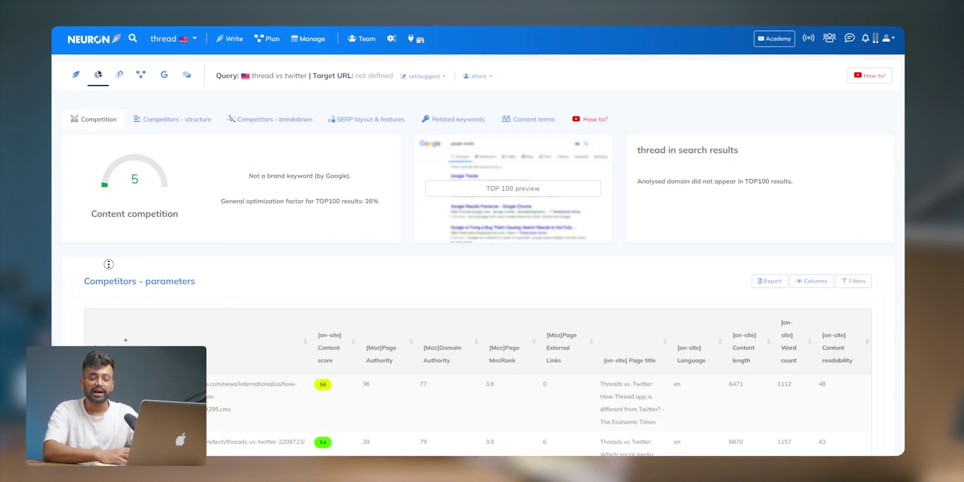
pyautogui.scroll(-5, 108, 264)
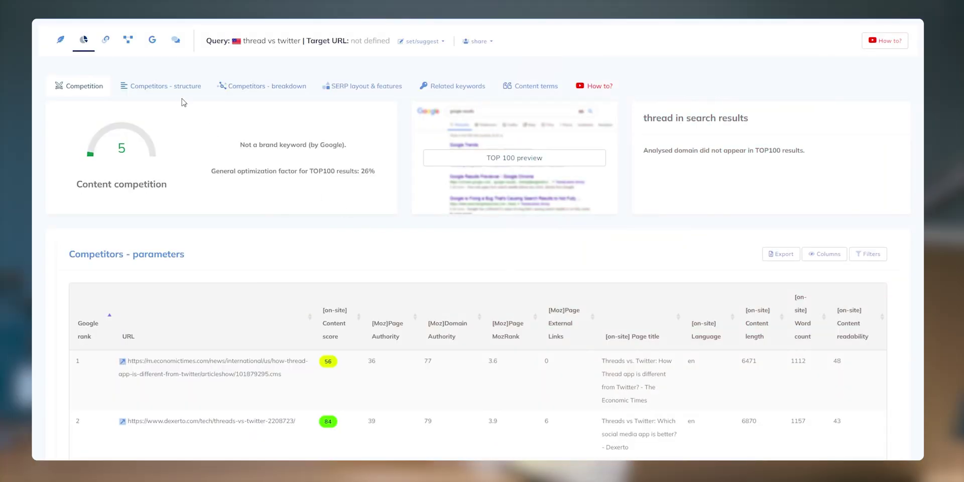
pyautogui.click(179, 96)
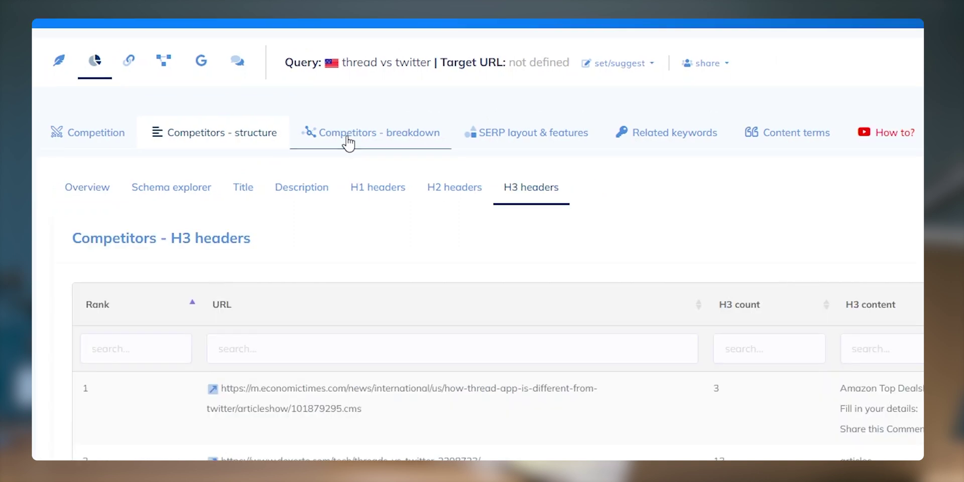
# Chart competitors' Page Authority, Page External Links and Page Links, then view SERP layout & features.
pyautogui.click(364, 123)
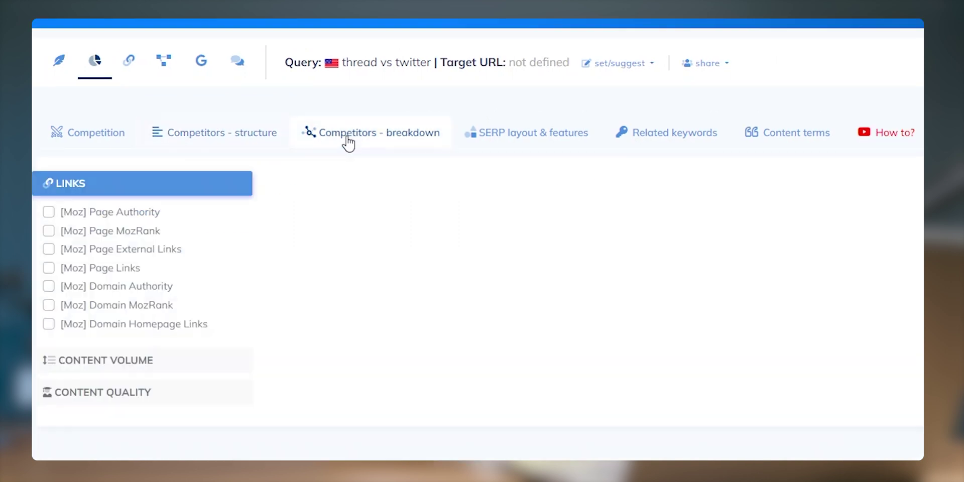
pyautogui.click(49, 212)
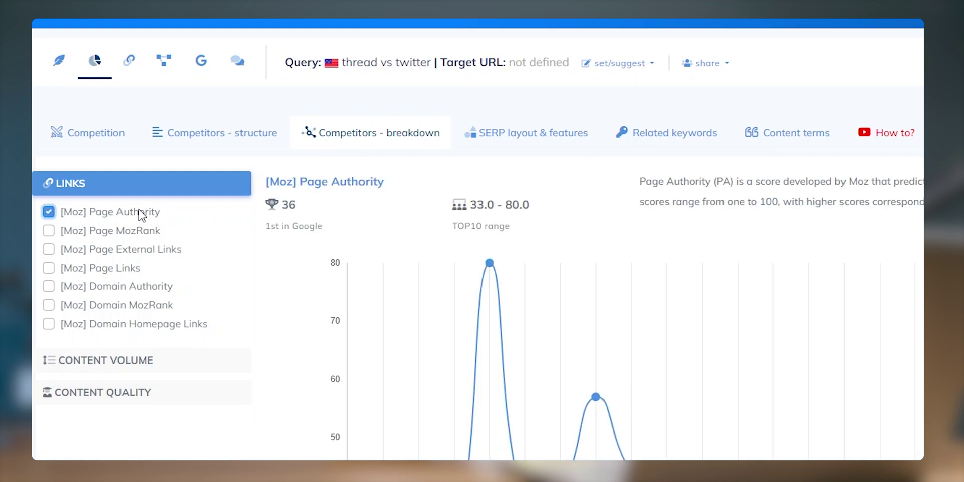
pyautogui.click(124, 248)
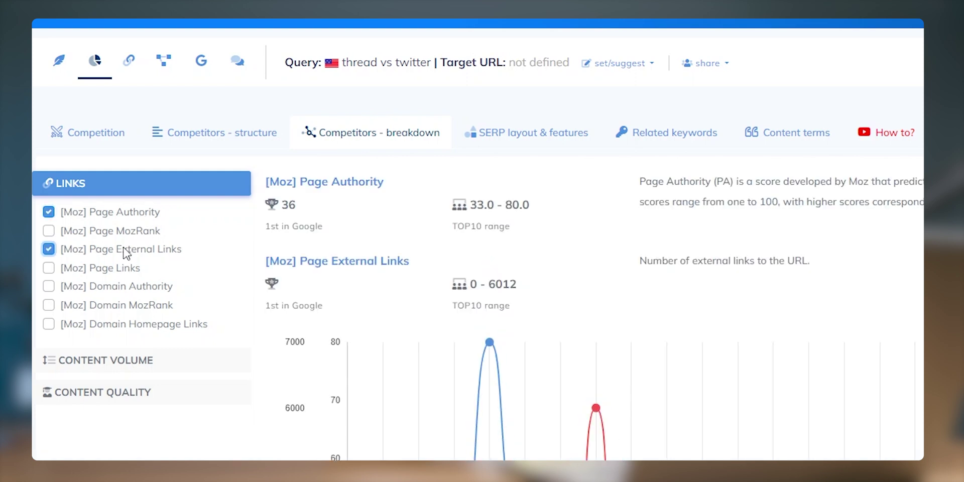
pyautogui.click(129, 269)
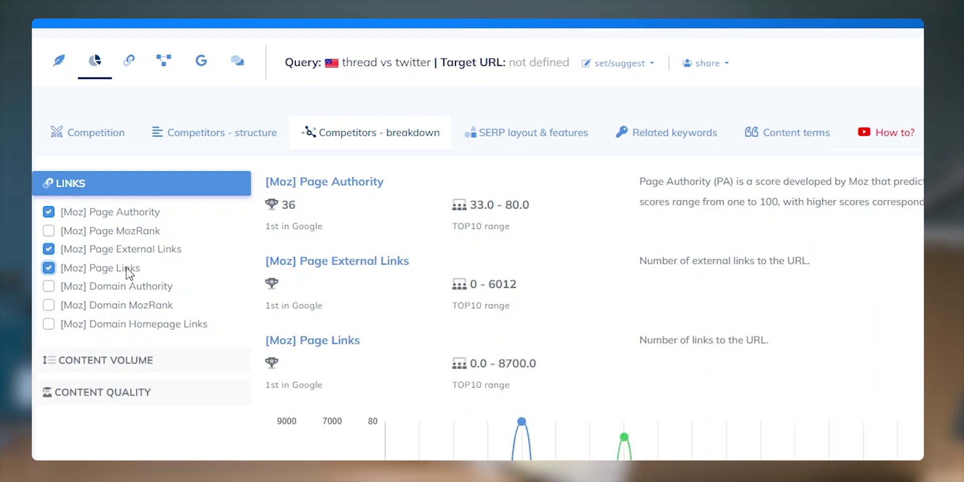
pyautogui.click(533, 128)
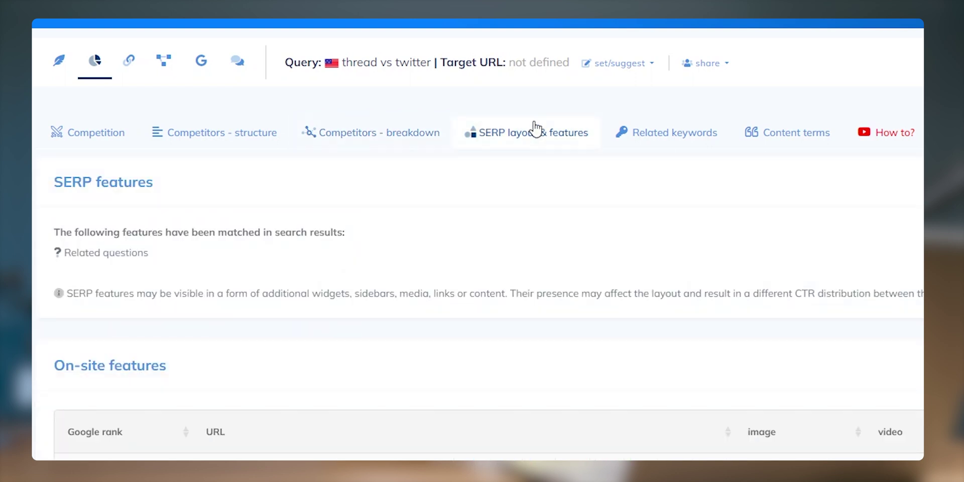
# List the competitor content terms, e.g. 'thread' at importance 100 with 100% title, description and H1 usage.
pyautogui.click(633, 129)
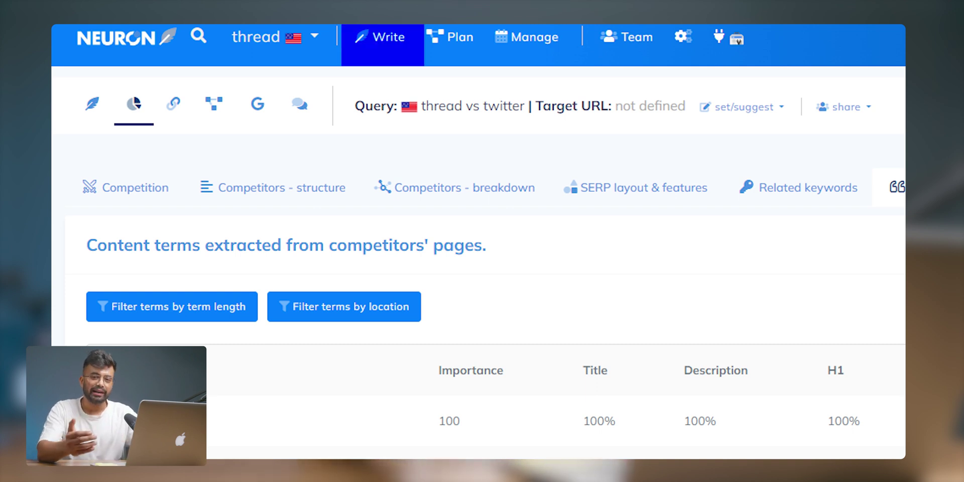
# Start sharing the project from Manage by entering a teammate's e-mail, then dismiss the form unsaved.
pyautogui.click(534, 37)
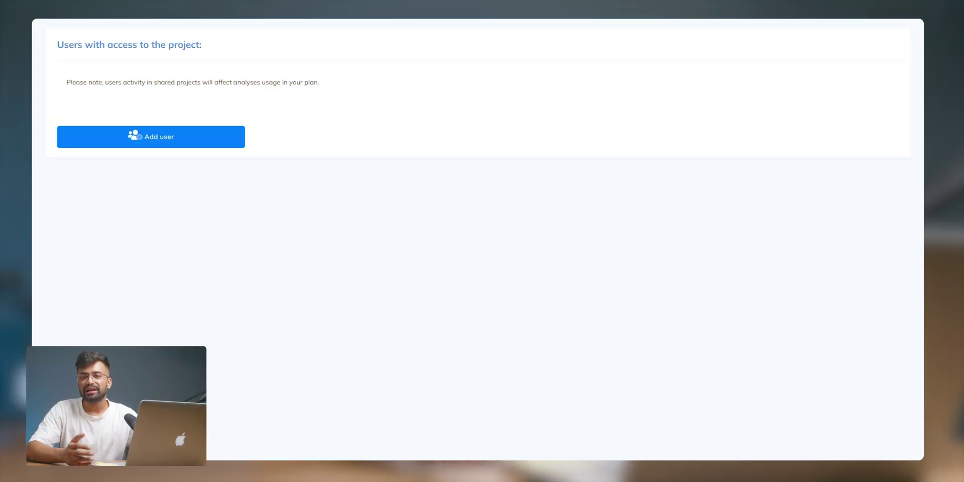
pyautogui.click(215, 137)
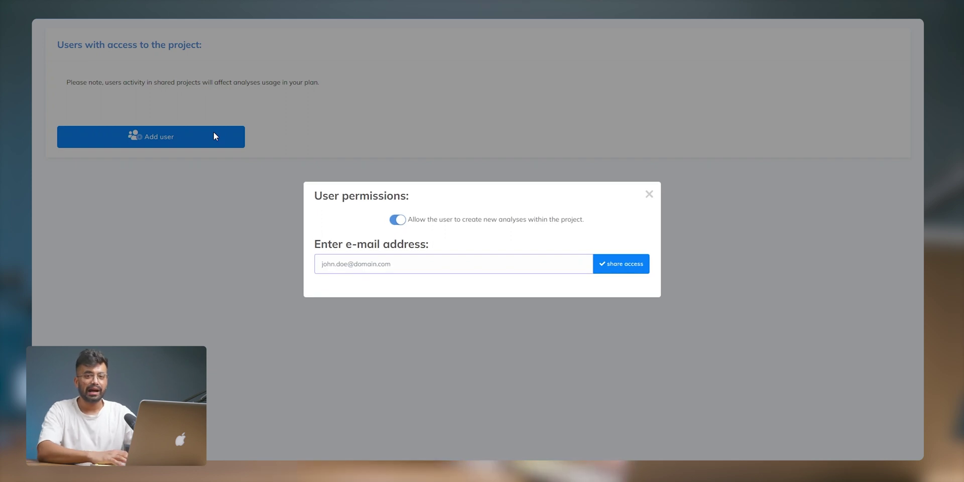
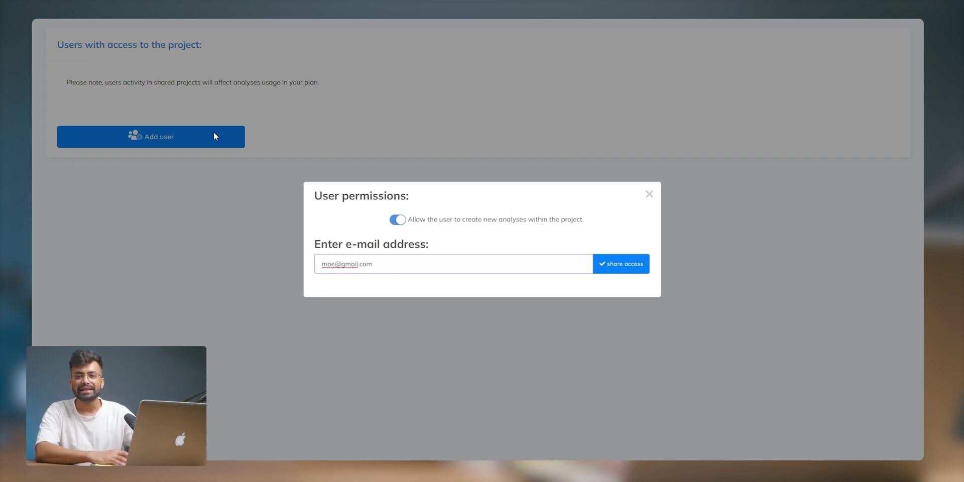
pyautogui.press('Return')
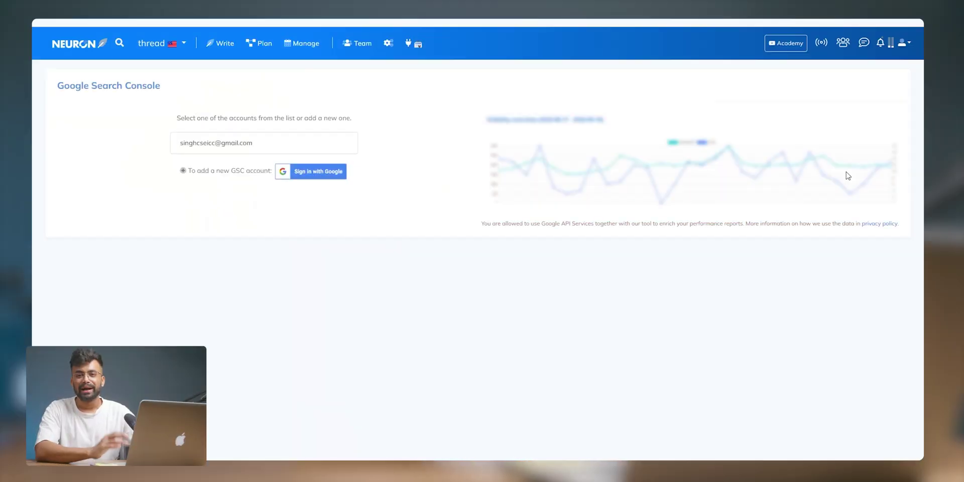
# Open the thread project's Domain visibility overview and check its TOP keywords and TOP URLs tabs.
pyautogui.click(407, 41)
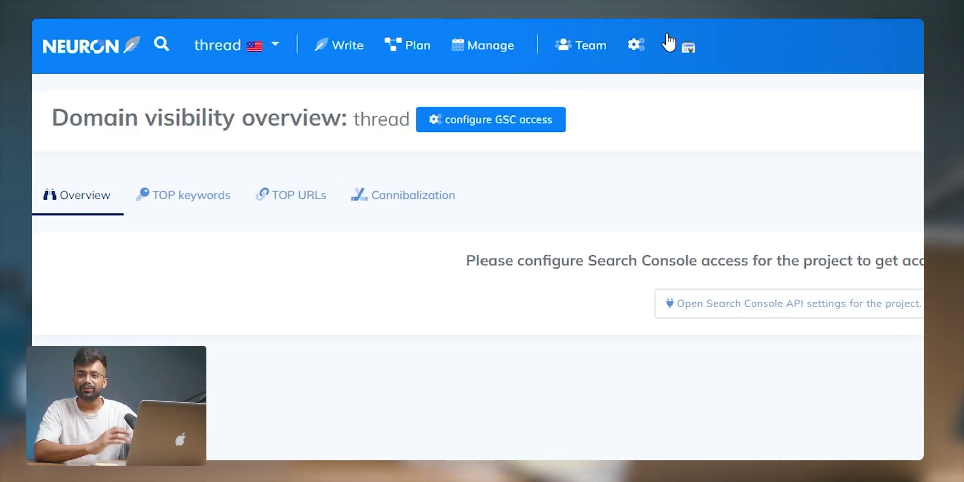
pyautogui.click(215, 209)
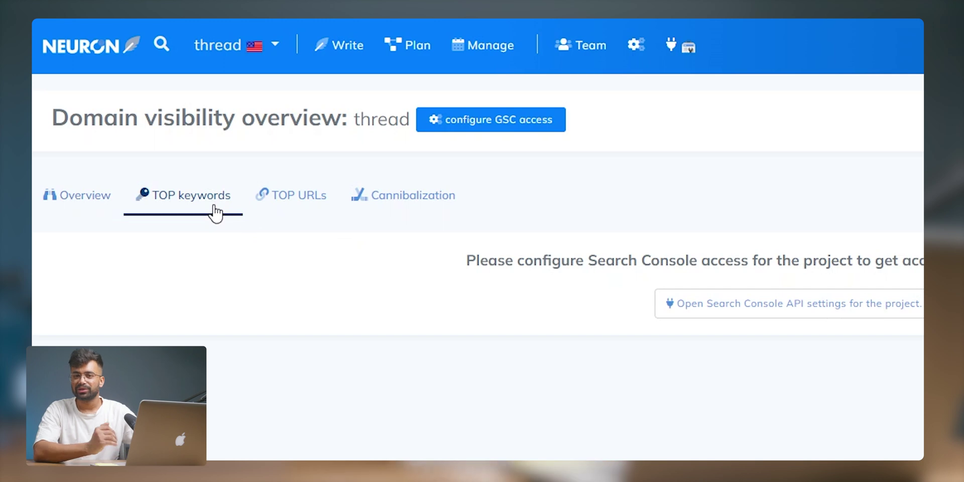
pyautogui.click(290, 214)
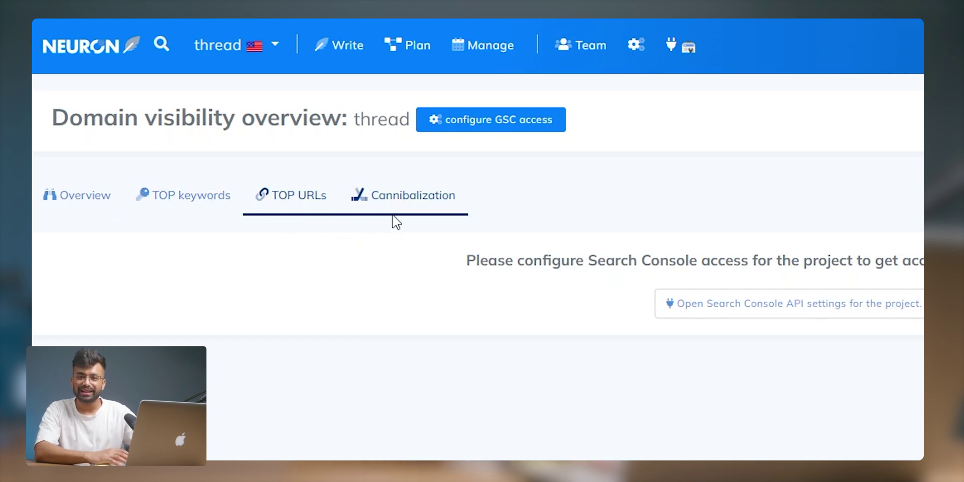